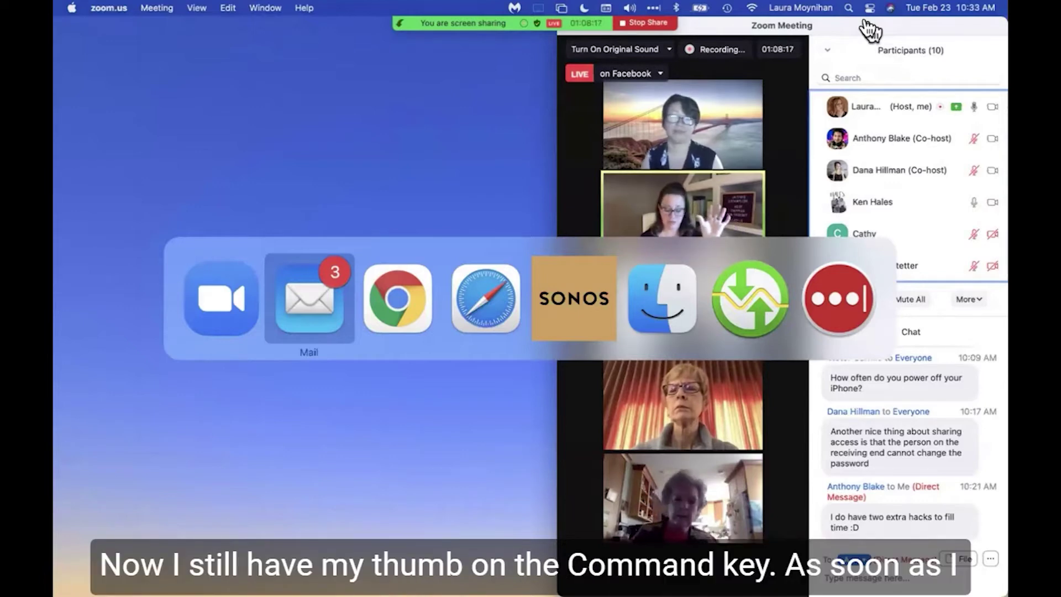
Switch to Mail, then cycle past Chrome, Safari, Sonos, Finder and LastPass back to Zoom
key("super+Tab")
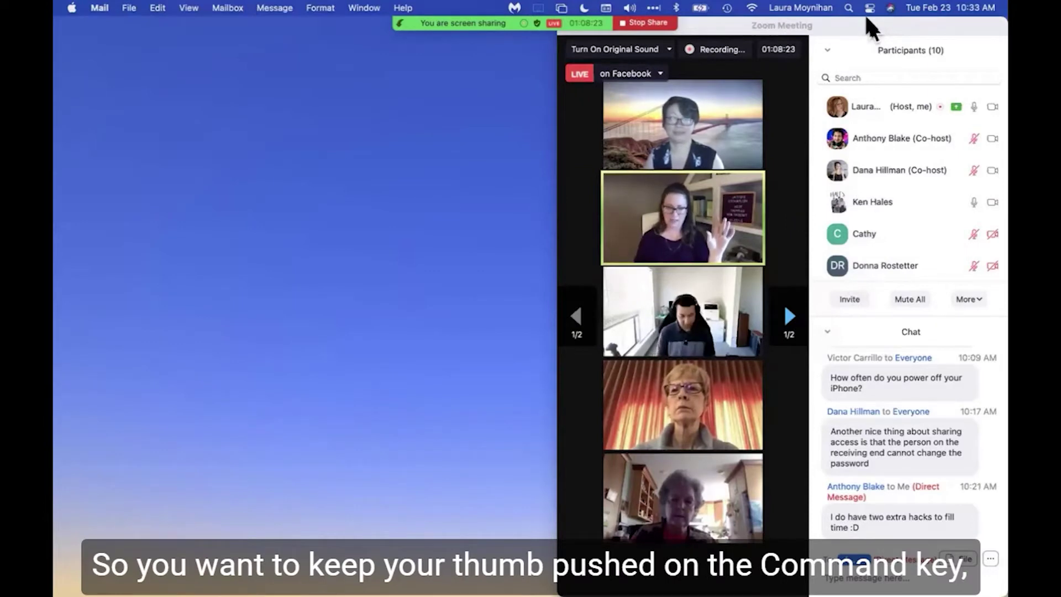
key("super+Tab")
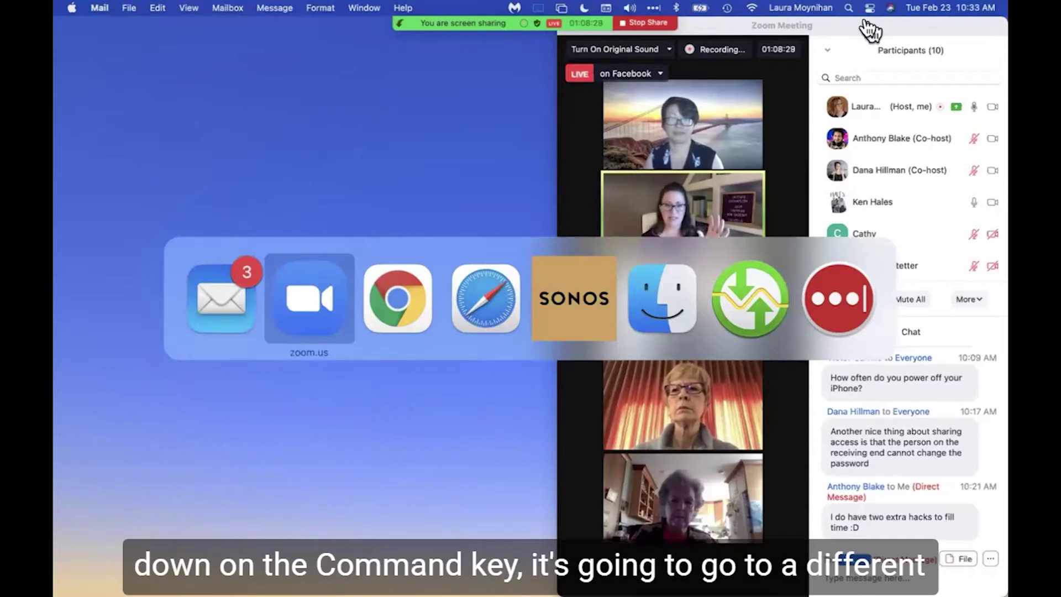
key("super+Tab")
key("super+Tab")
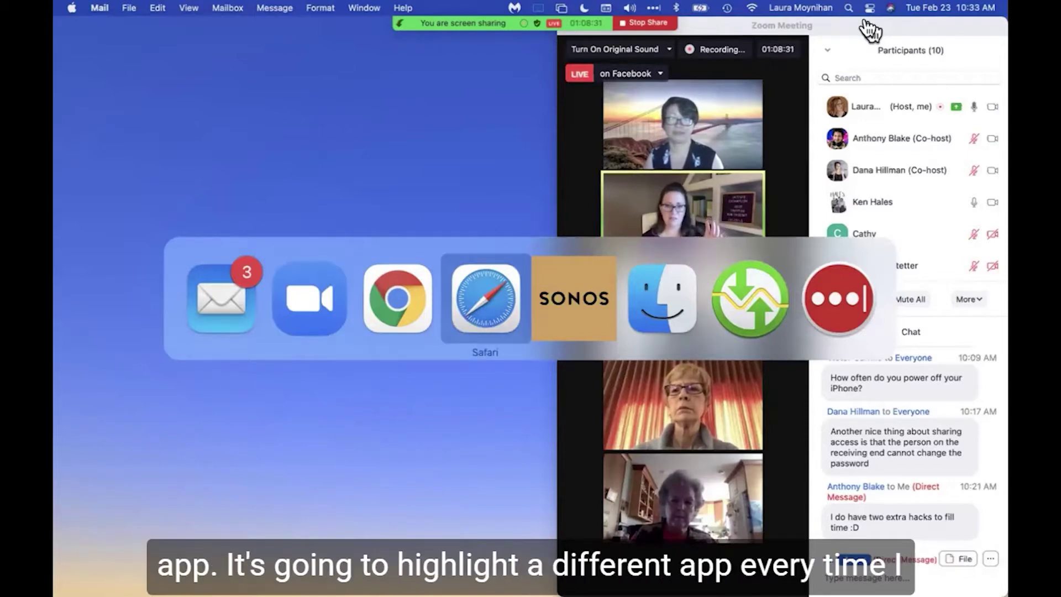
key("super+Tab")
key("super+Tab")
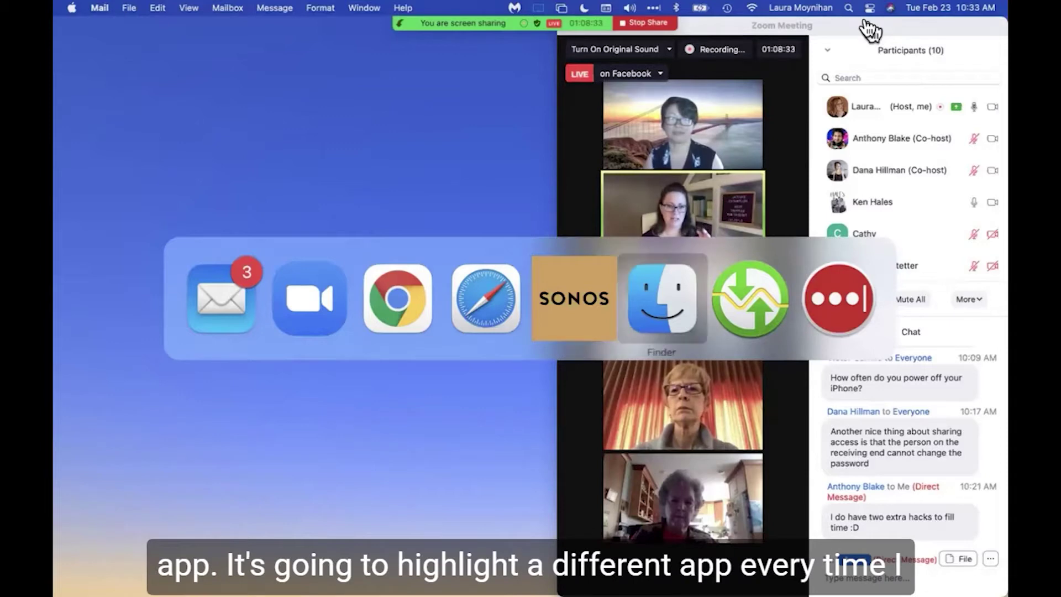
key("super+Tab")
key("super+Tab")
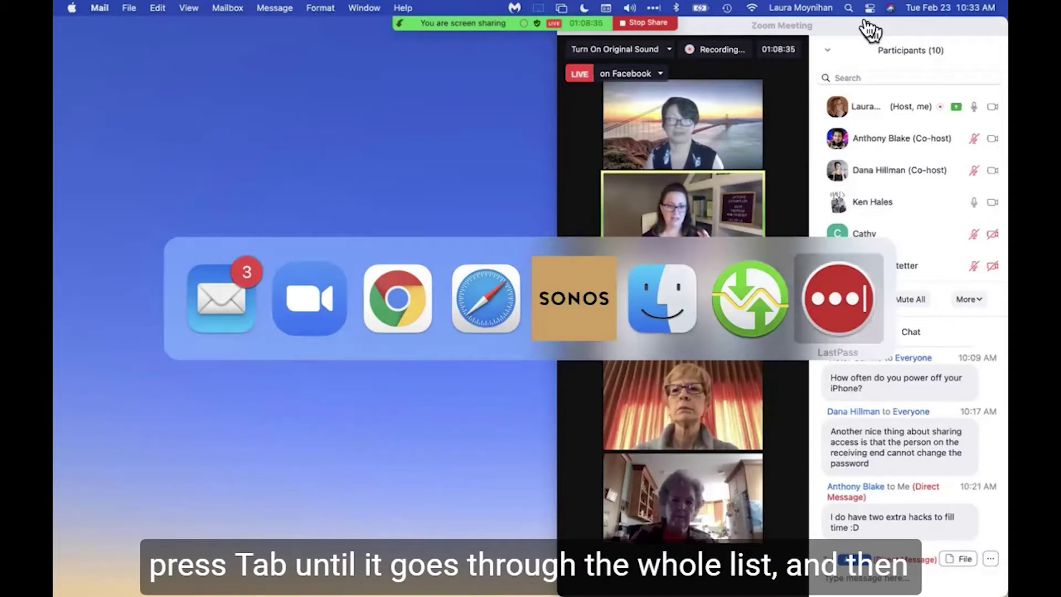
key("super+Tab")
key("super+Tab")
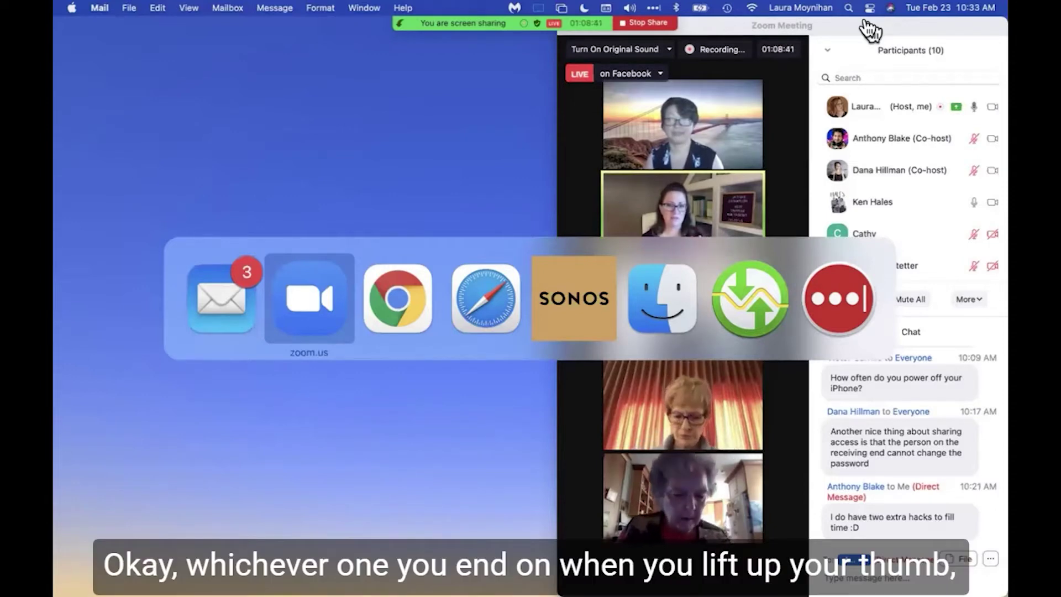
key("super")
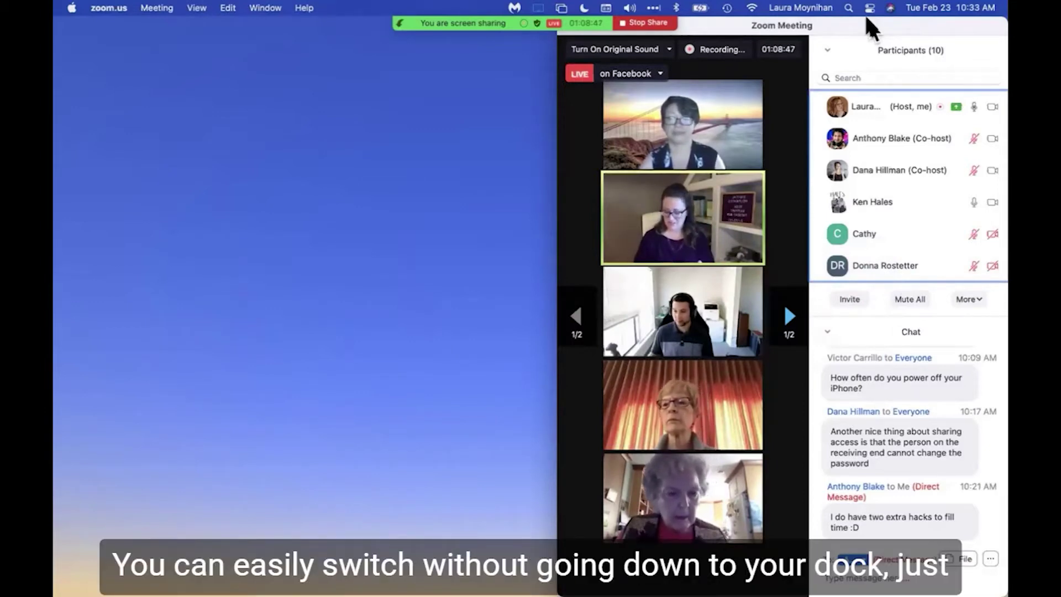
Cycle the Command-Tab switcher through the open apps to make Sonos active
key("super+Tab")
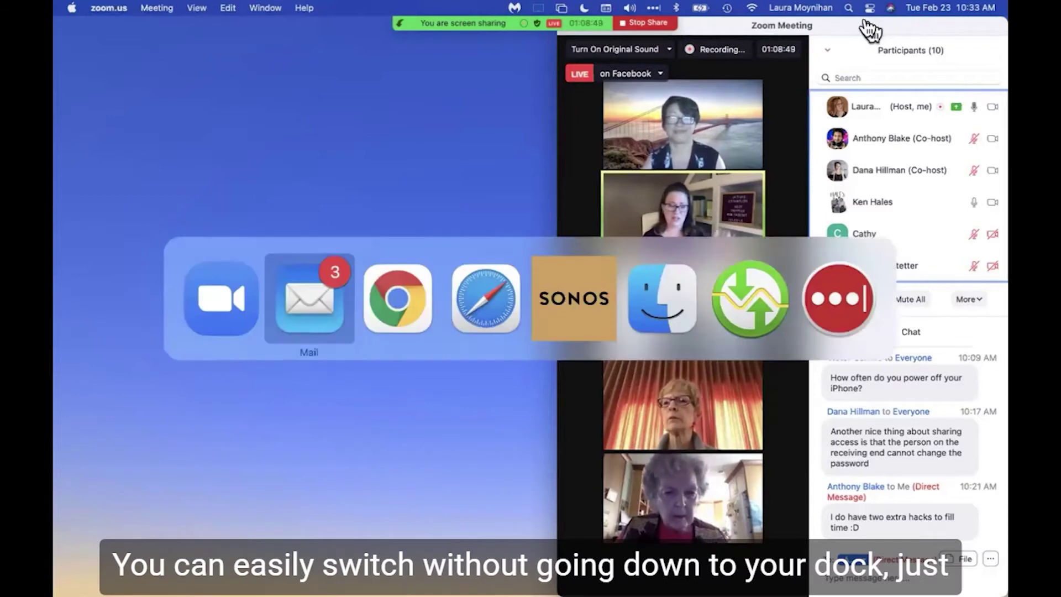
key("super+Tab")
key("super+Tab")
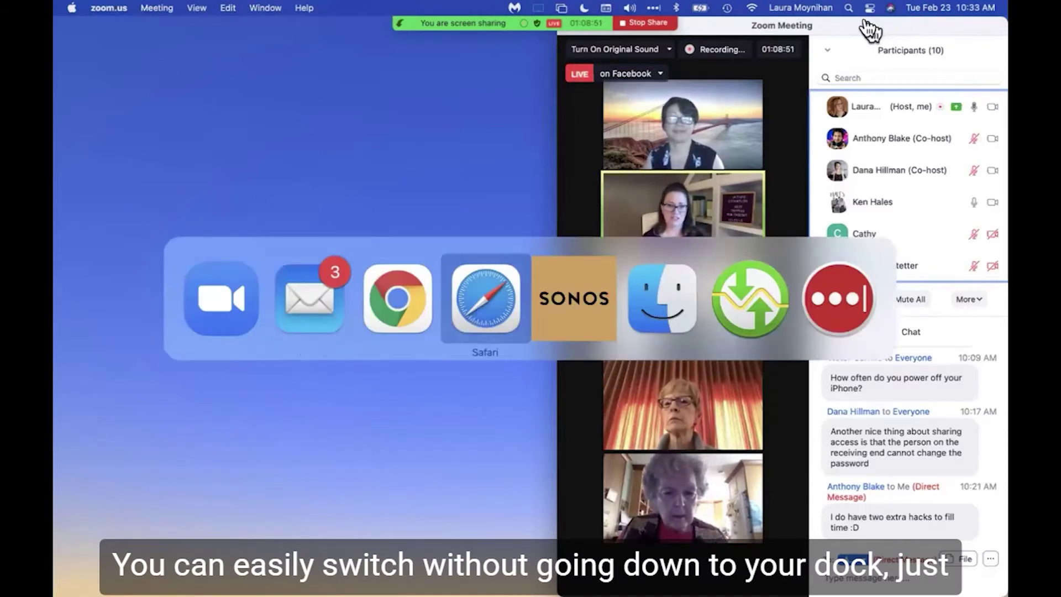
key("super+Tab")
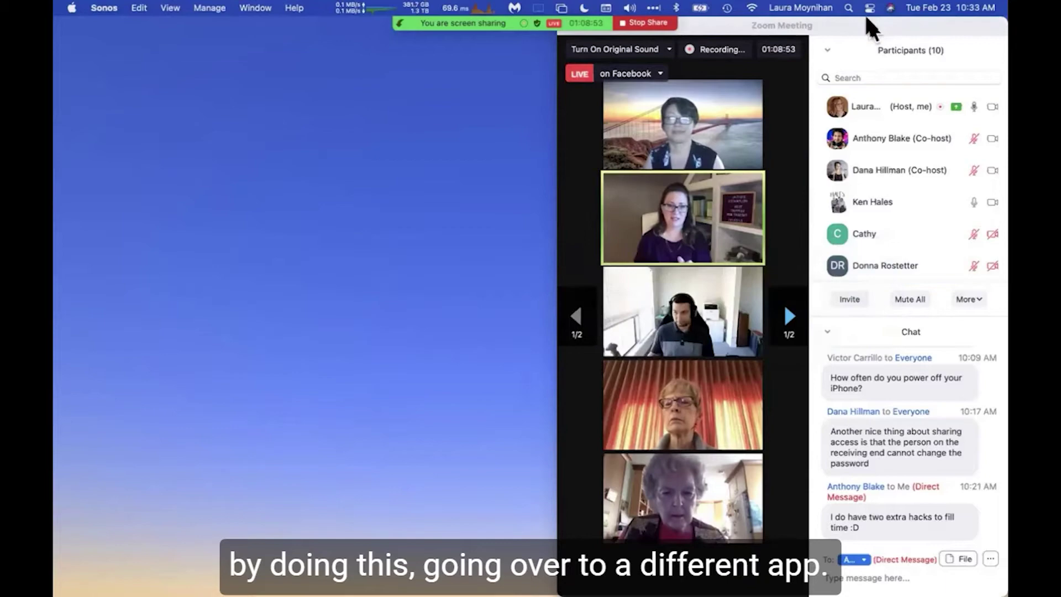
key("super+Tab")
key("super+Tab")
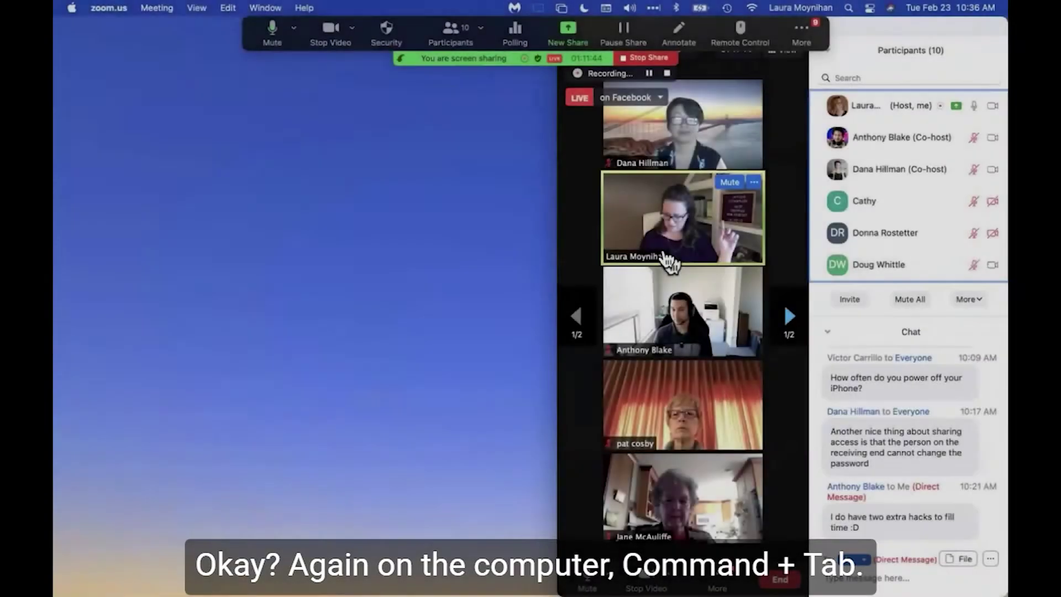
Select Google Chrome in the Command-Tab switcher and quit it with Q, then quit Safari
key("super+Tab")
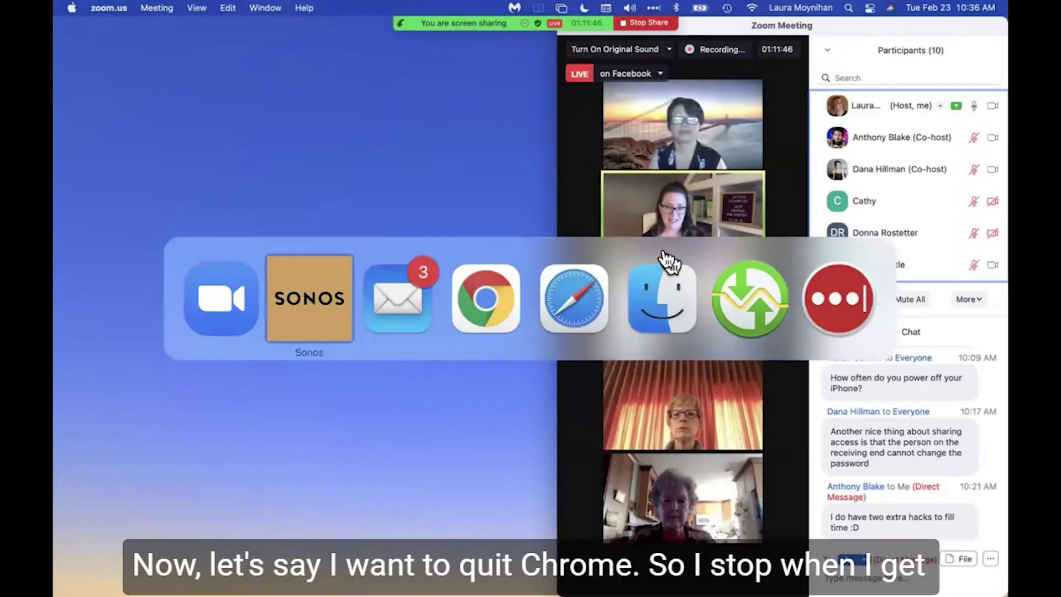
key("super+Tab")
key("super+Tab")
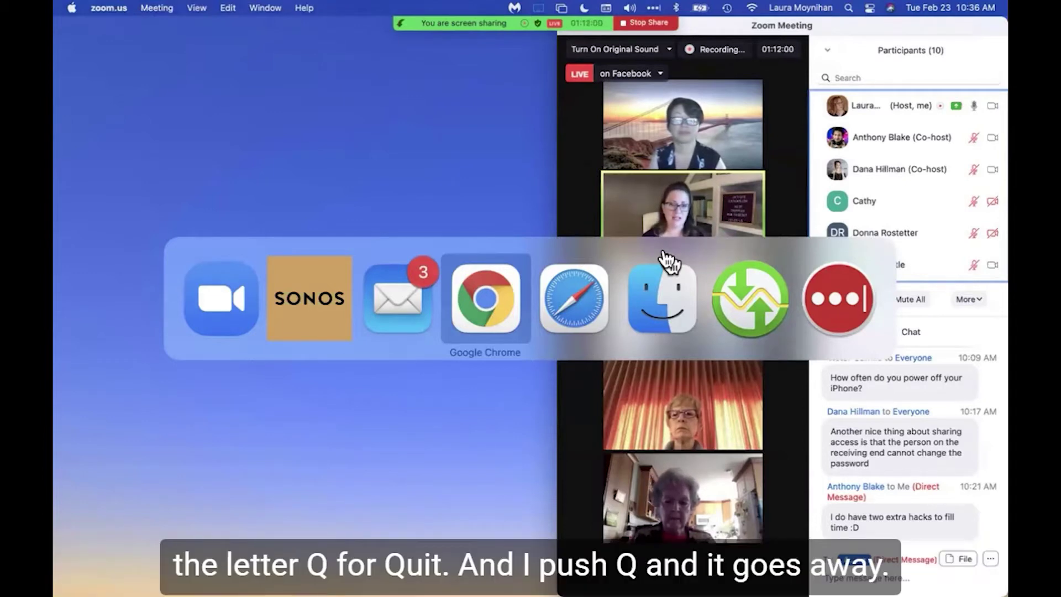
key("super+q")
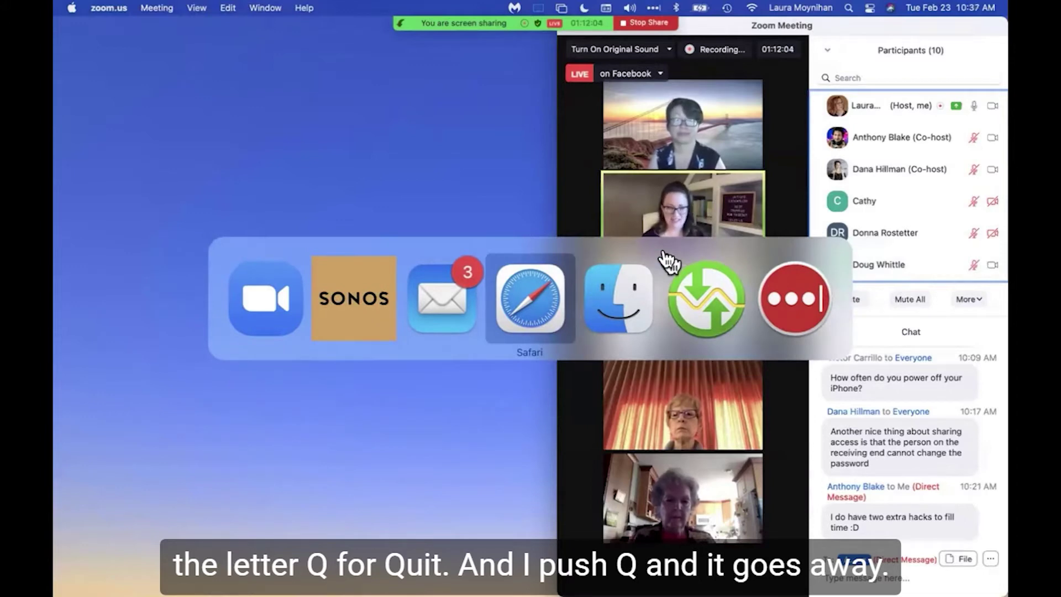
key("super+q")
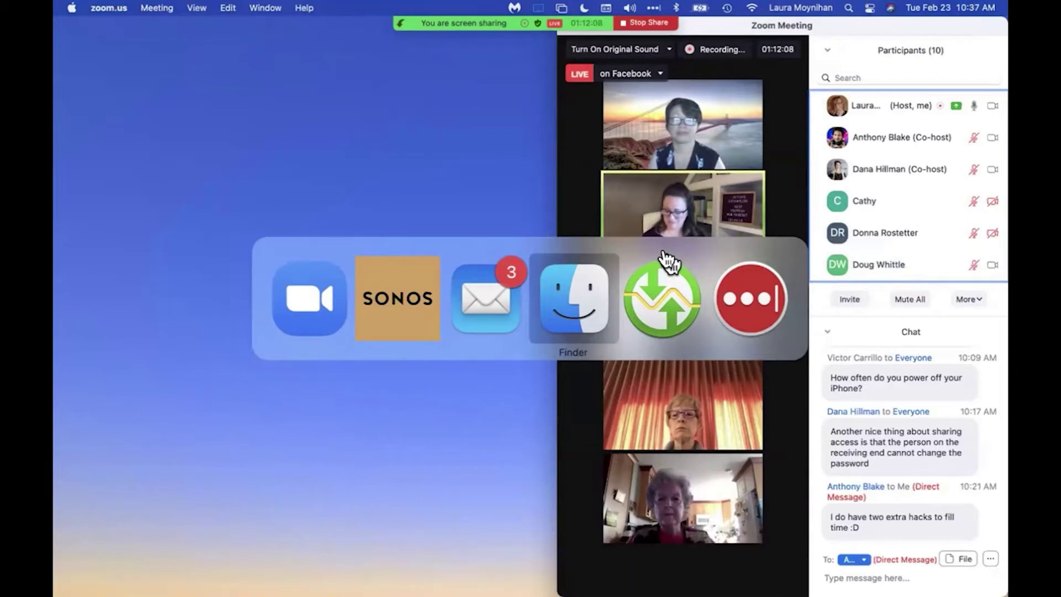
key("super+Tab")
key("super+Tab")
key("super+Tab")
key("super+Tab")
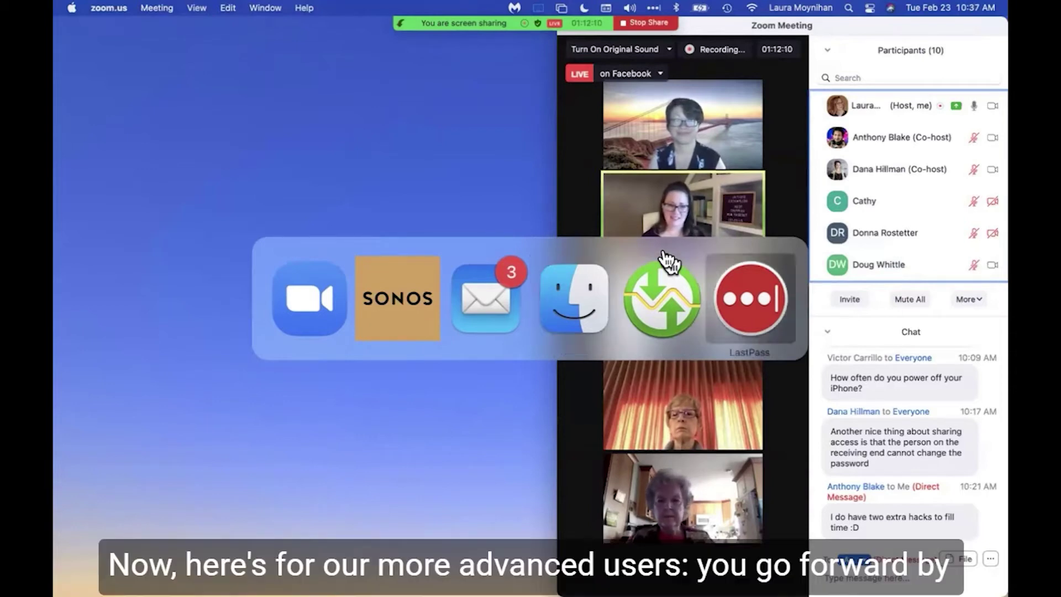
key("super+Tab")
key("super+Tab")
key("super+Tab")
key("super+Tab")
key("super+Tab")
key("super+Tab")
key("super+Tab")
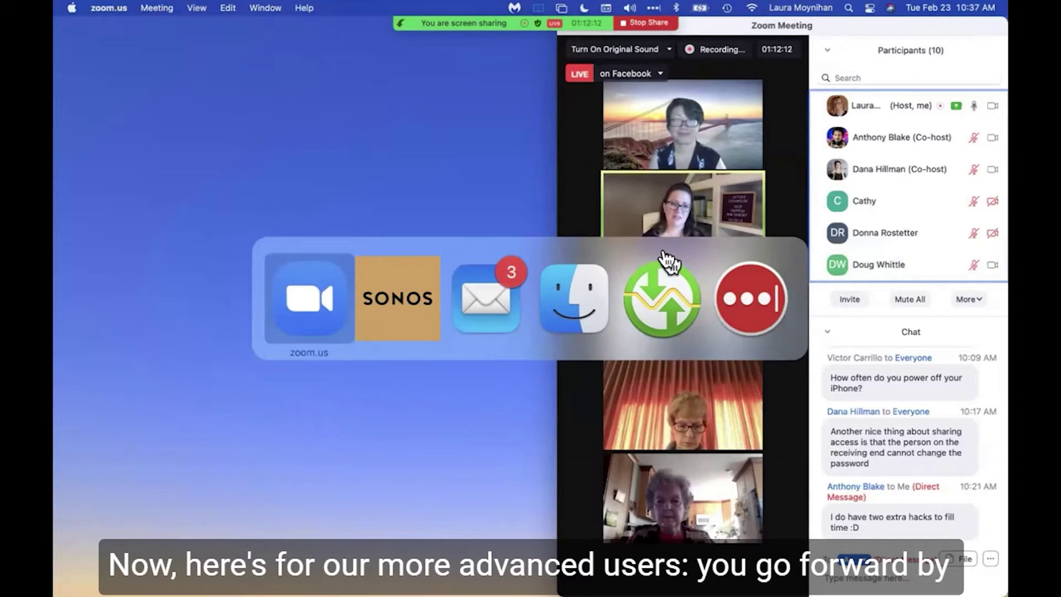
key("super+Tab")
key("super+Tab")
key("super+Tab")
key("super+Tab")
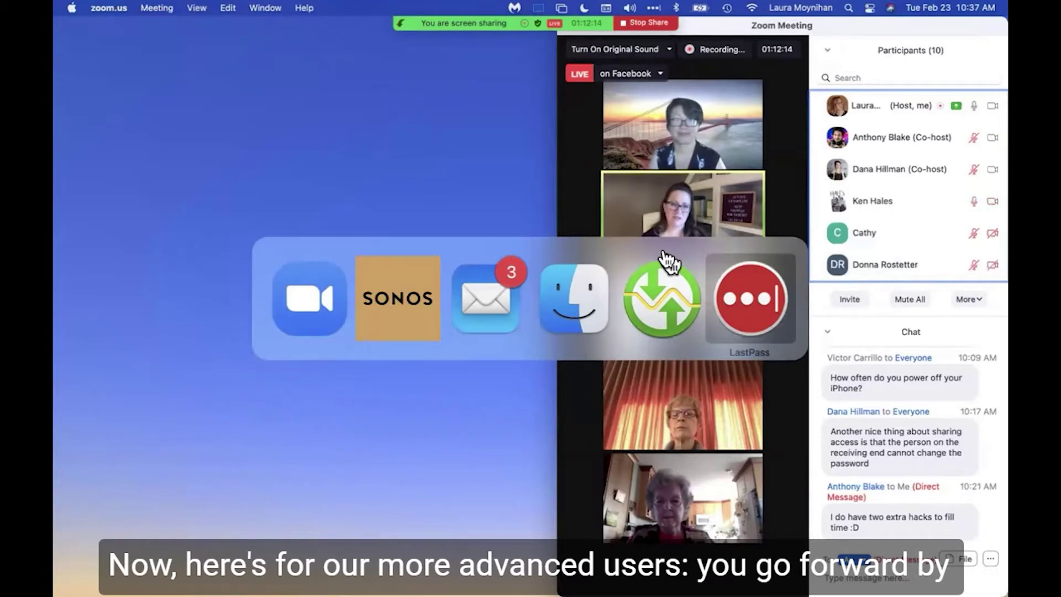
key("super+Tab")
key("super+Tab")
key("super+Tab")
key("super+Tab")
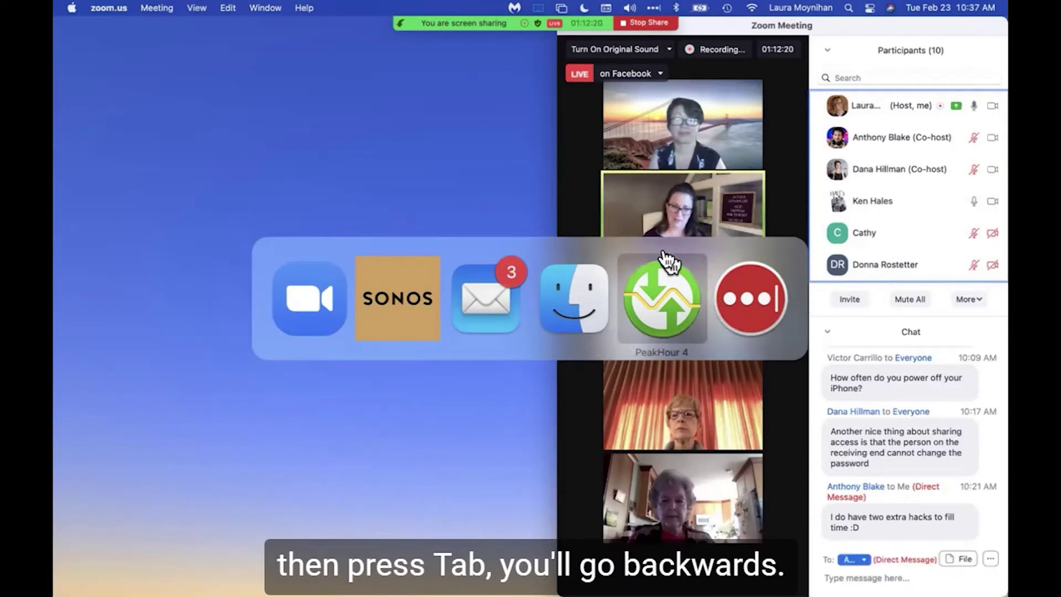
key("super+shift+Tab")
key("super+shift+Tab")
key("super+shift+Tab")
key("super+shift+Tab")
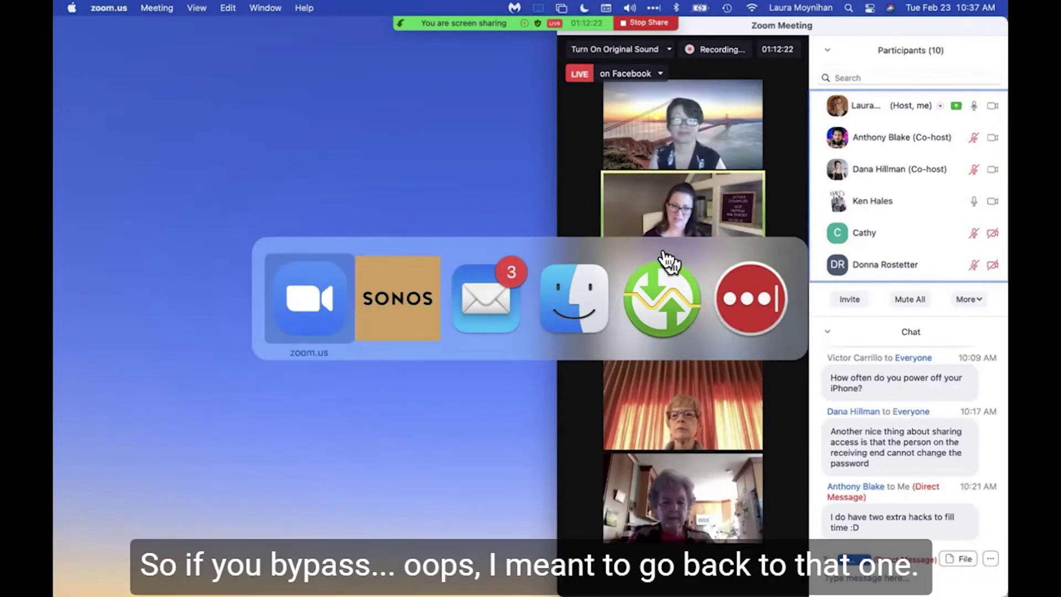
key("super+Tab")
key("super+Tab")
key("super+Tab")
key("super+Tab")
key("super+Tab")
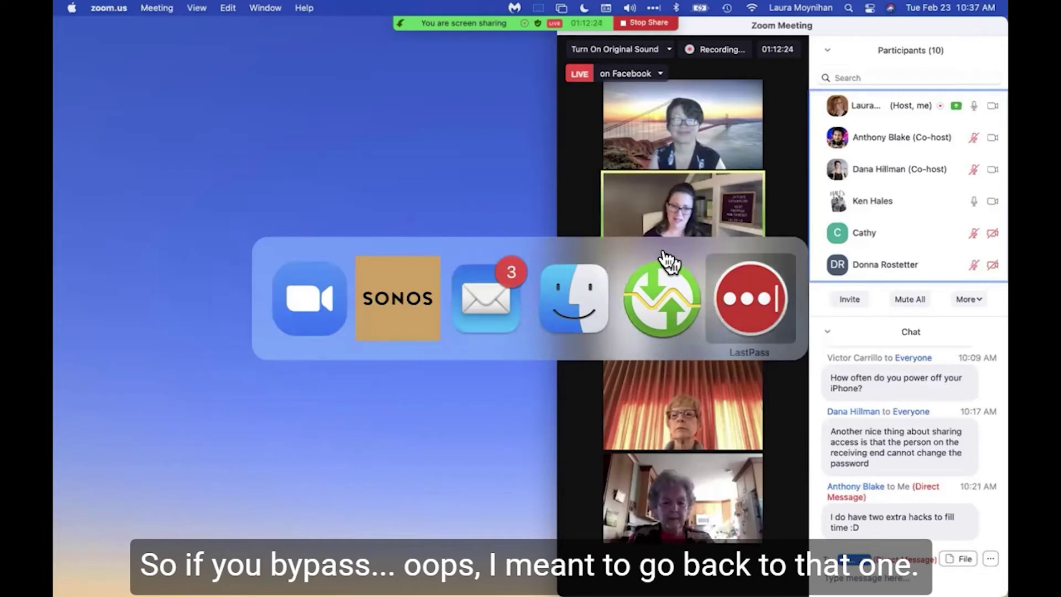
key("super+shift+Tab")
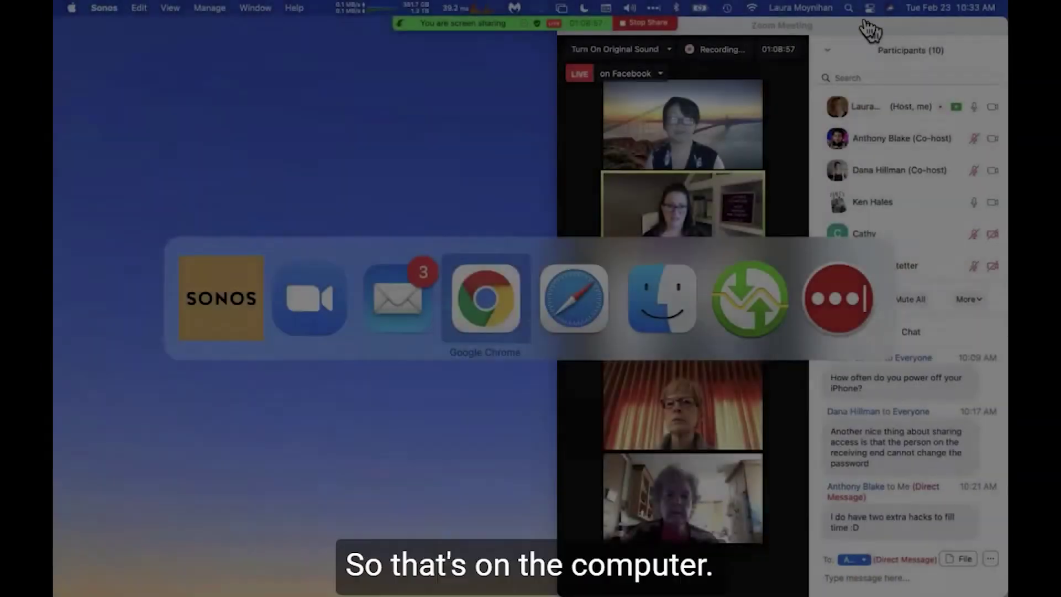
key("super+Tab")
key("super+Tab")
key("super+Tab")
key("super+Tab")
key("super+Tab")
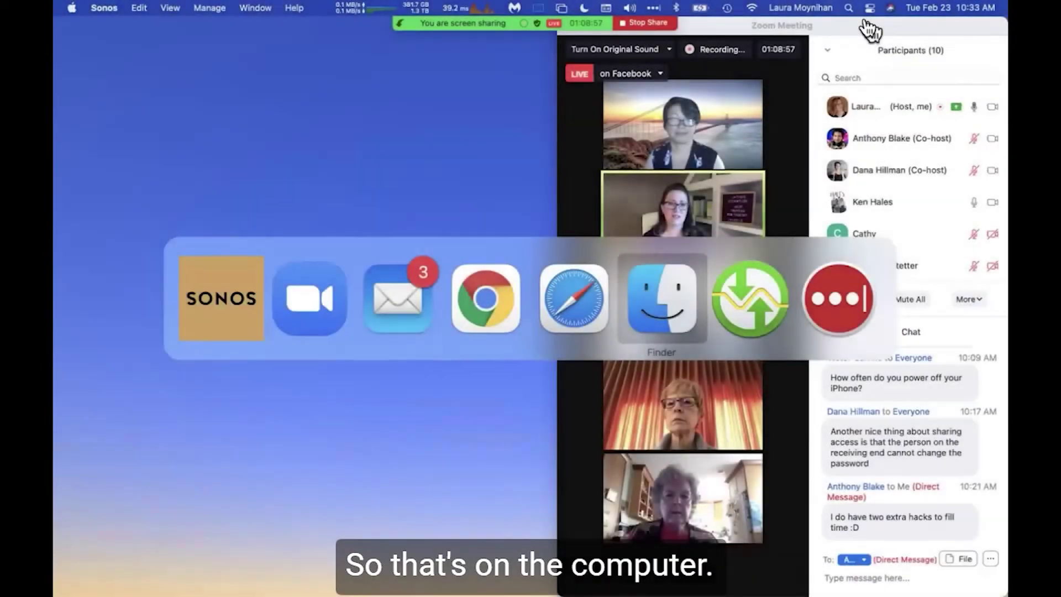
Close the app switcher so the Zoom meeting window is active again
key("super+Tab")
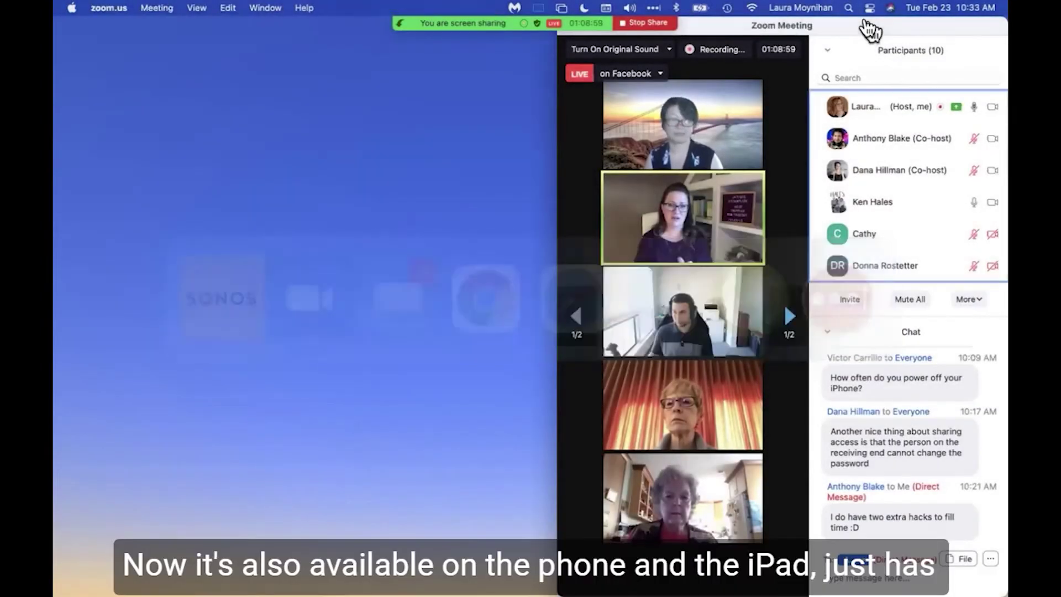